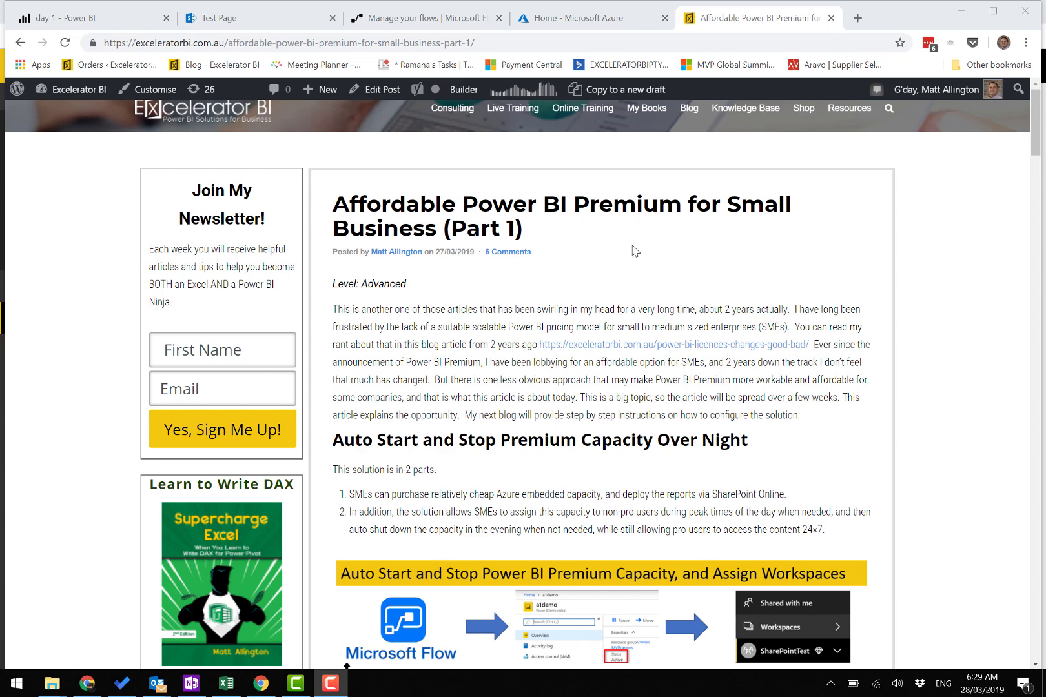
scroll(612, 298, "down", 3)
scroll(612, 302, "down", 1)
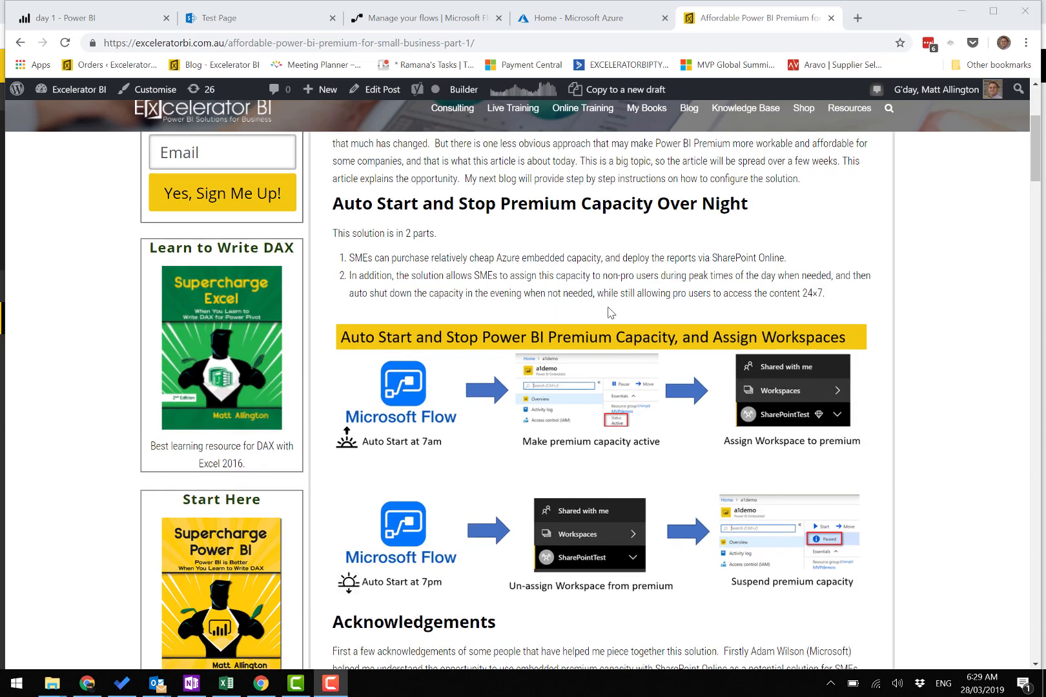
scroll(490, 343, "down", 1)
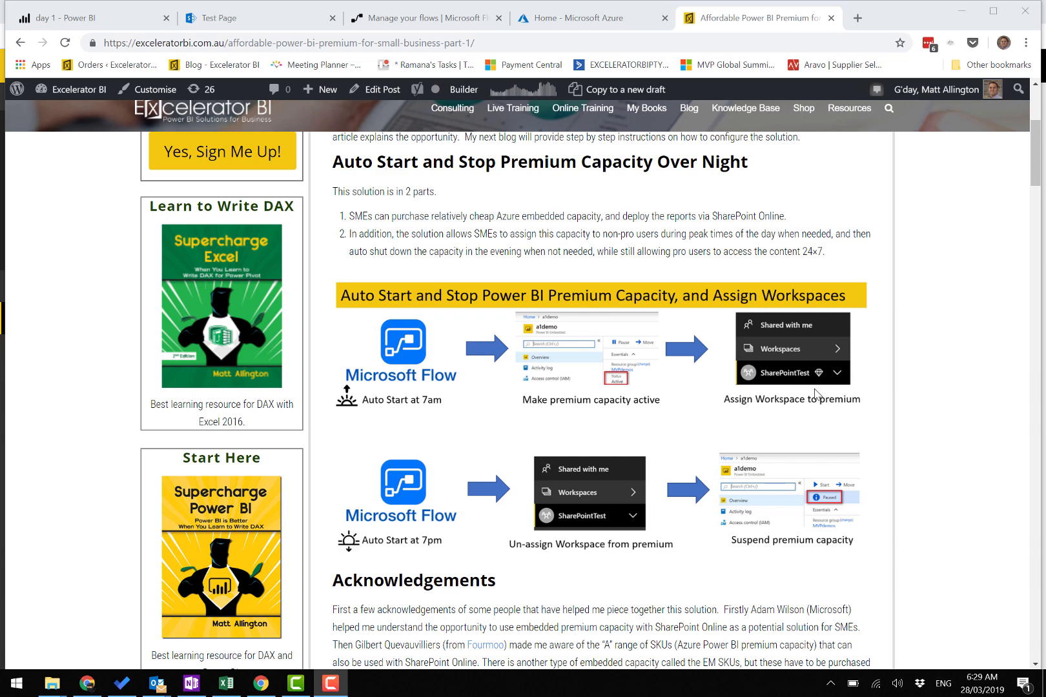
Reach the Workspace access settings for the SharePointTest workspace.
left_click(57, 17)
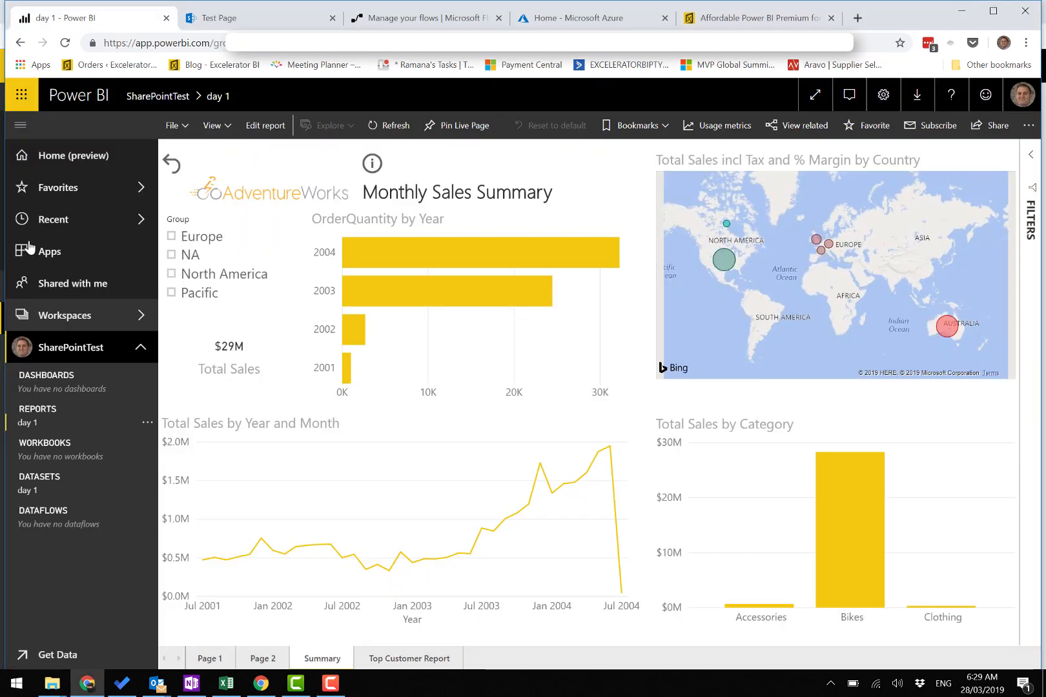
left_click(96, 354)
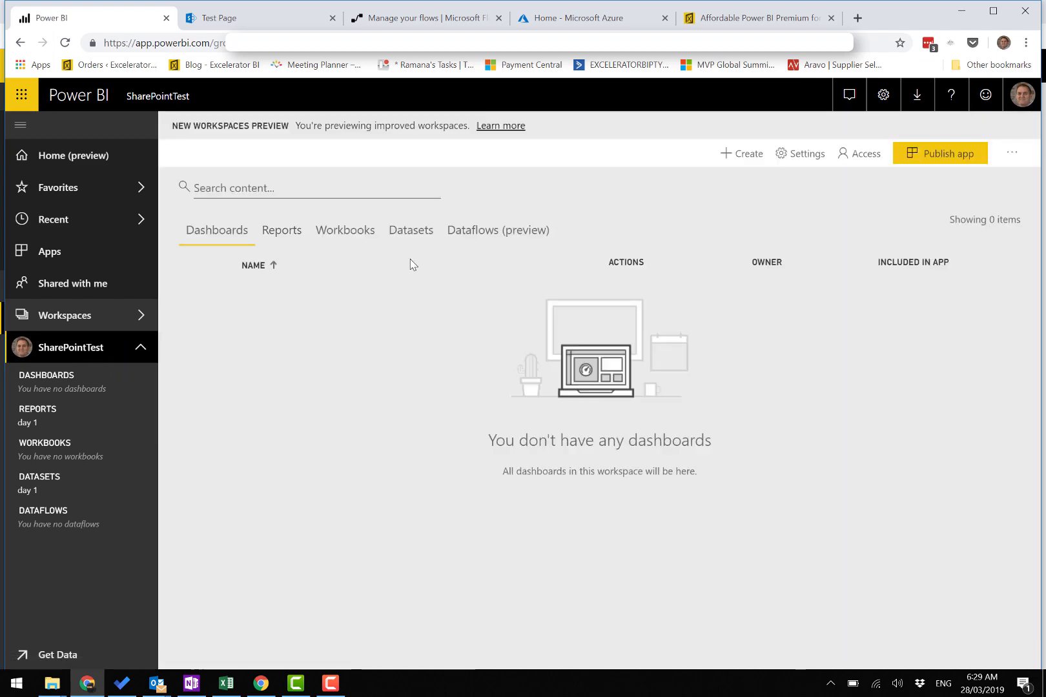
left_click(114, 318)
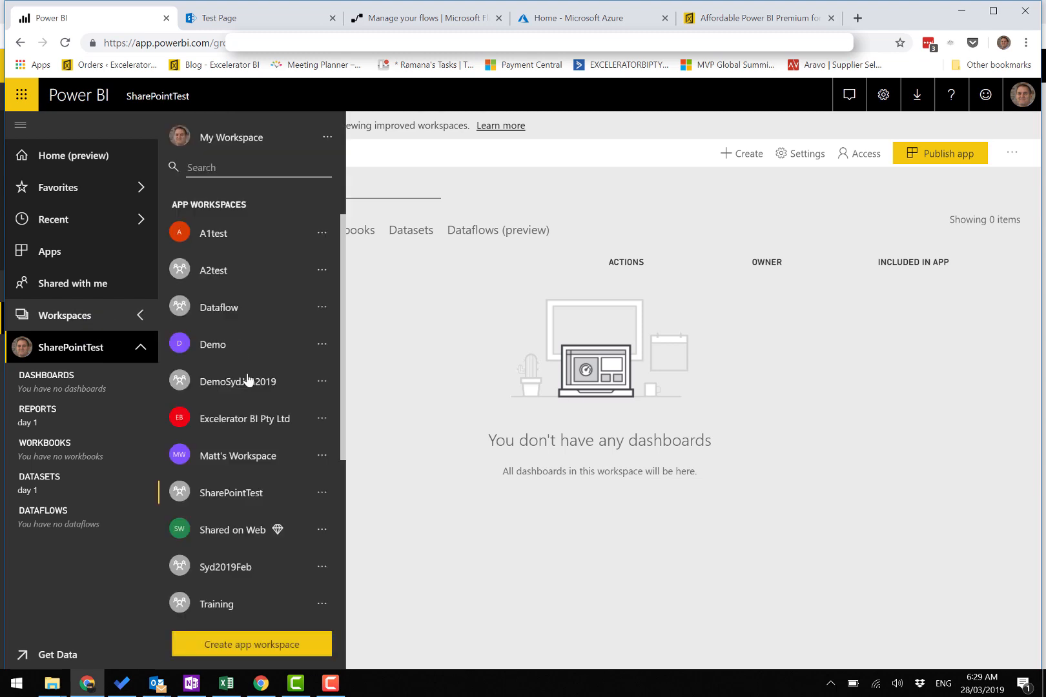
left_click(323, 494)
left_click(394, 529)
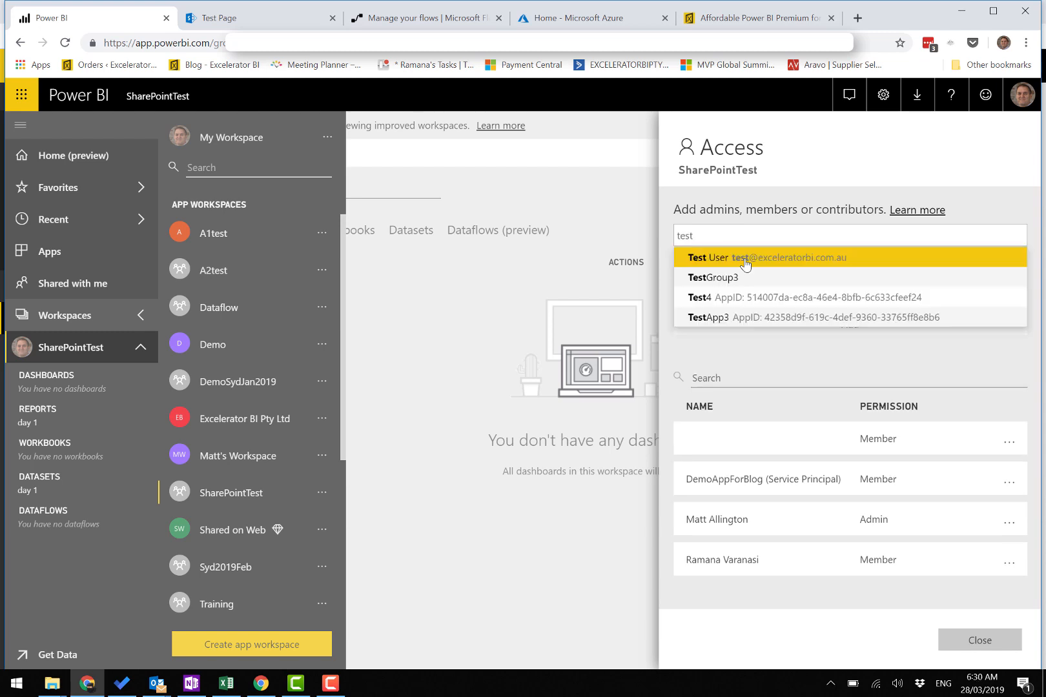
Add Test User as a Member of SharePointTest and close the access pane.
left_click(745, 262)
left_click(832, 301)
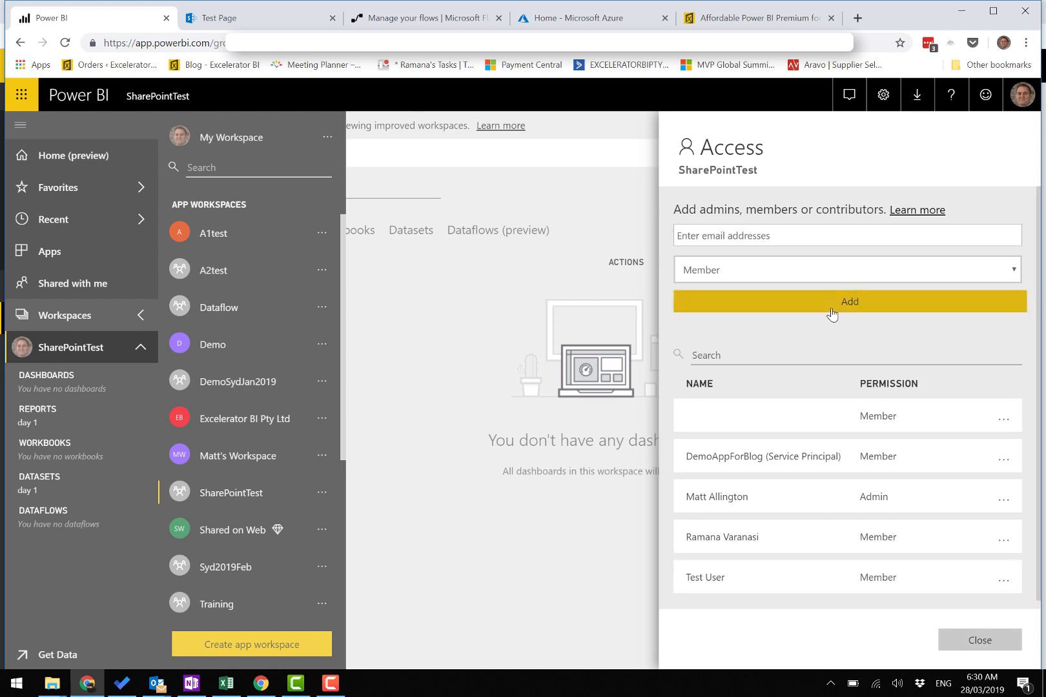
left_click(980, 640)
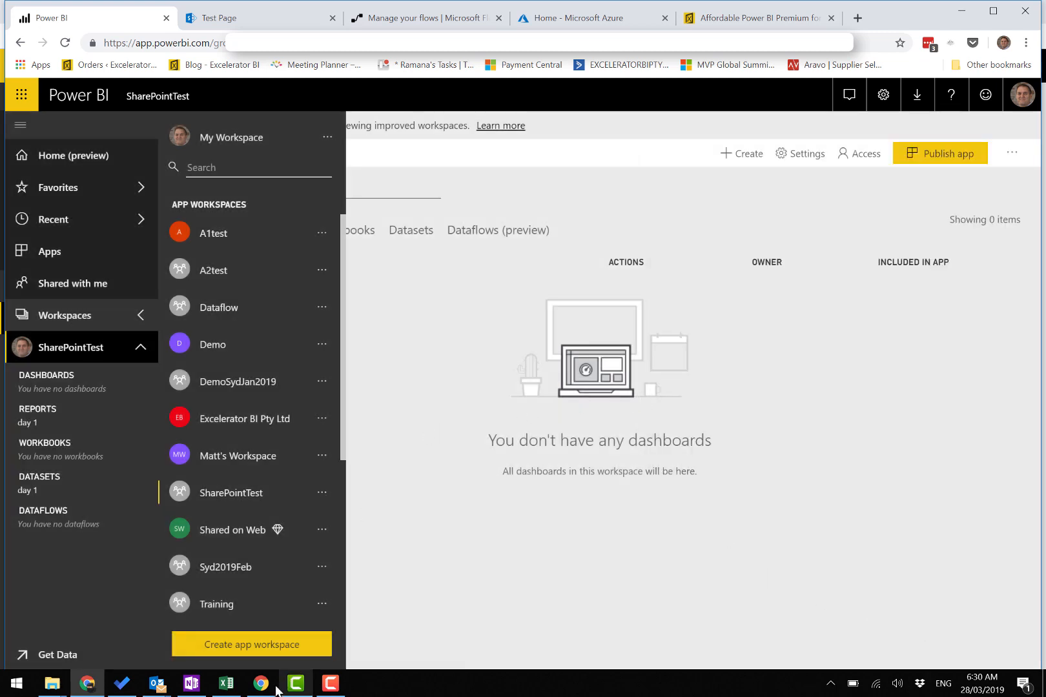
left_click(87, 684)
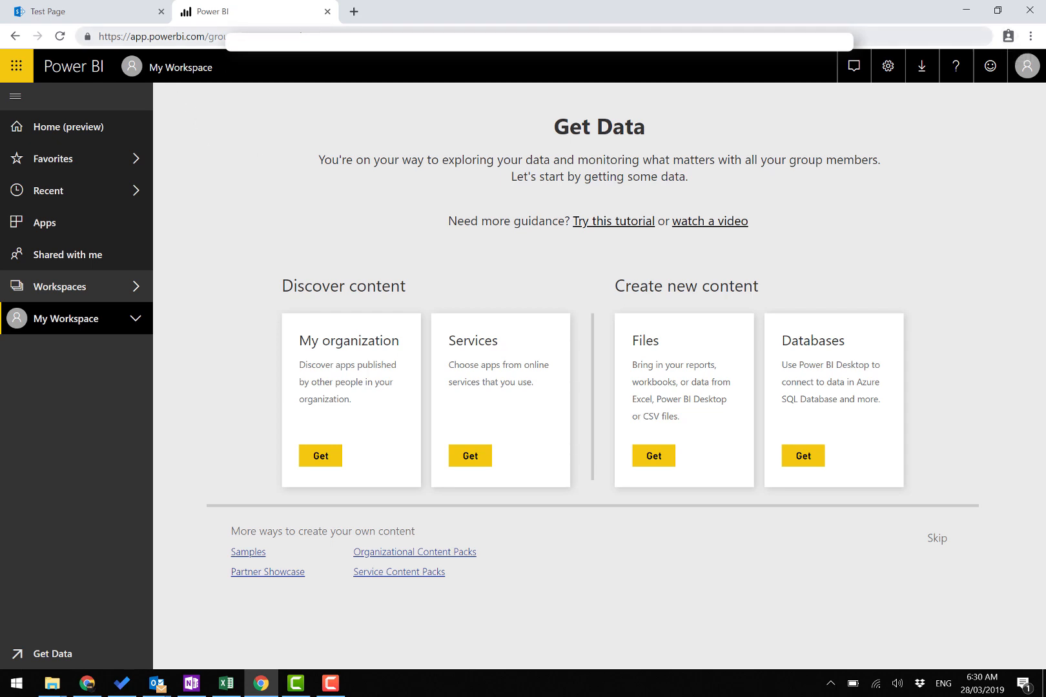
left_click(104, 296)
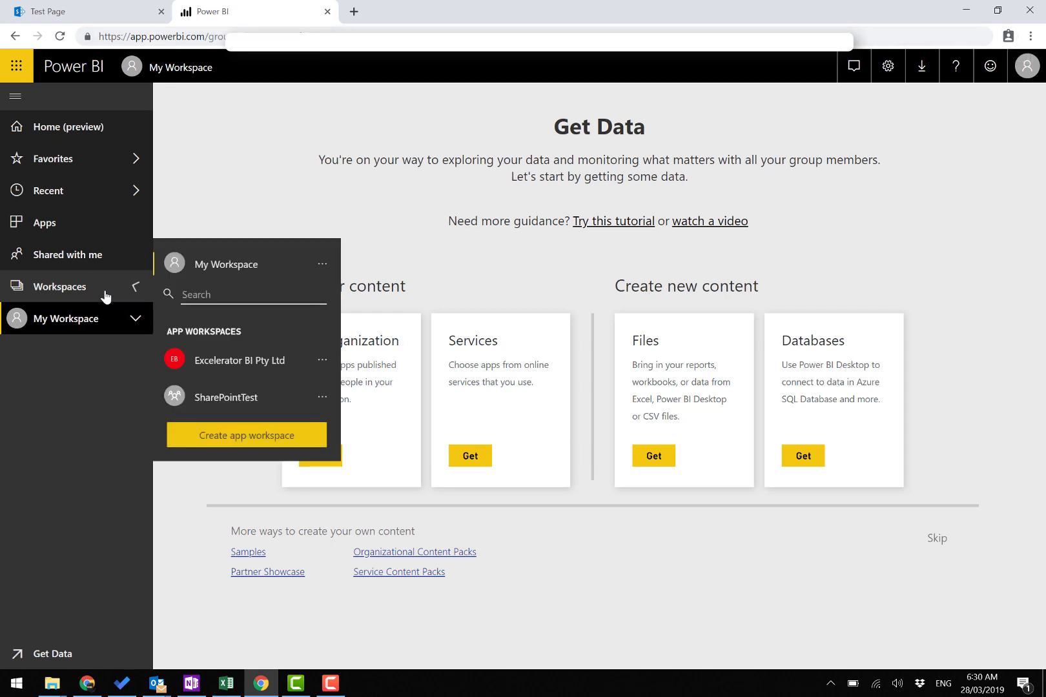
left_click(229, 400)
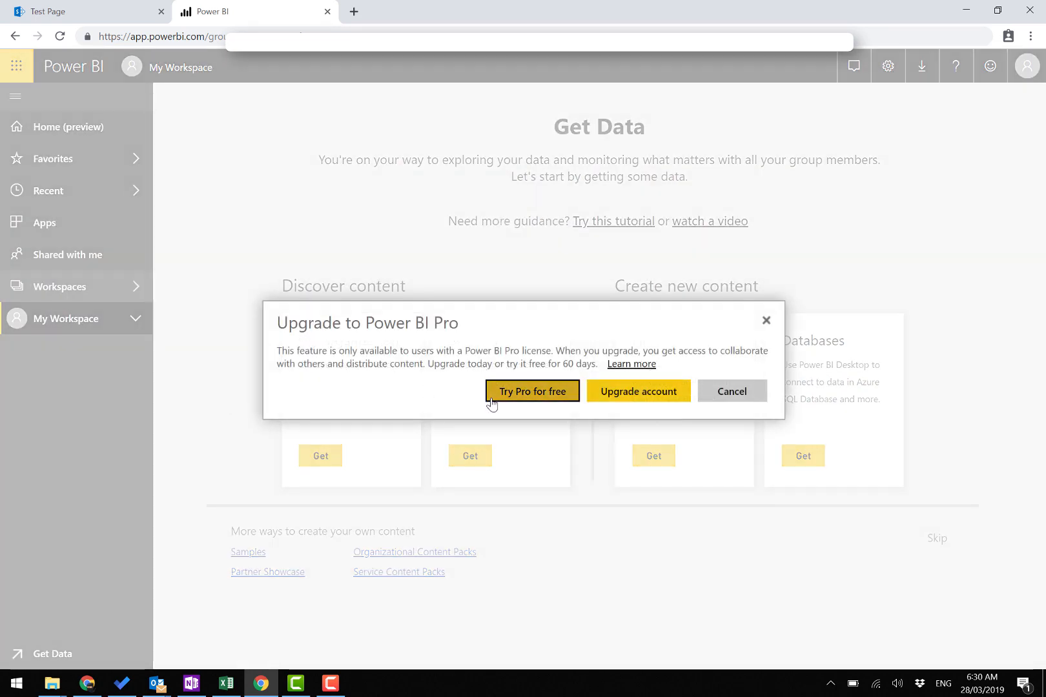
left_click(767, 323)
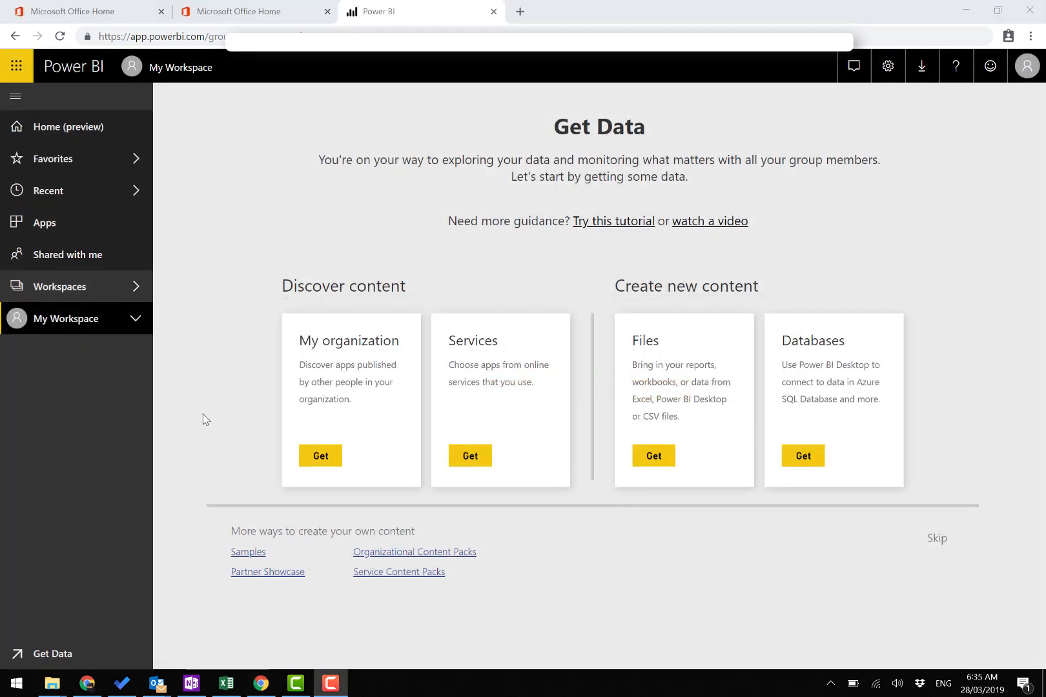
key("alt+Tab")
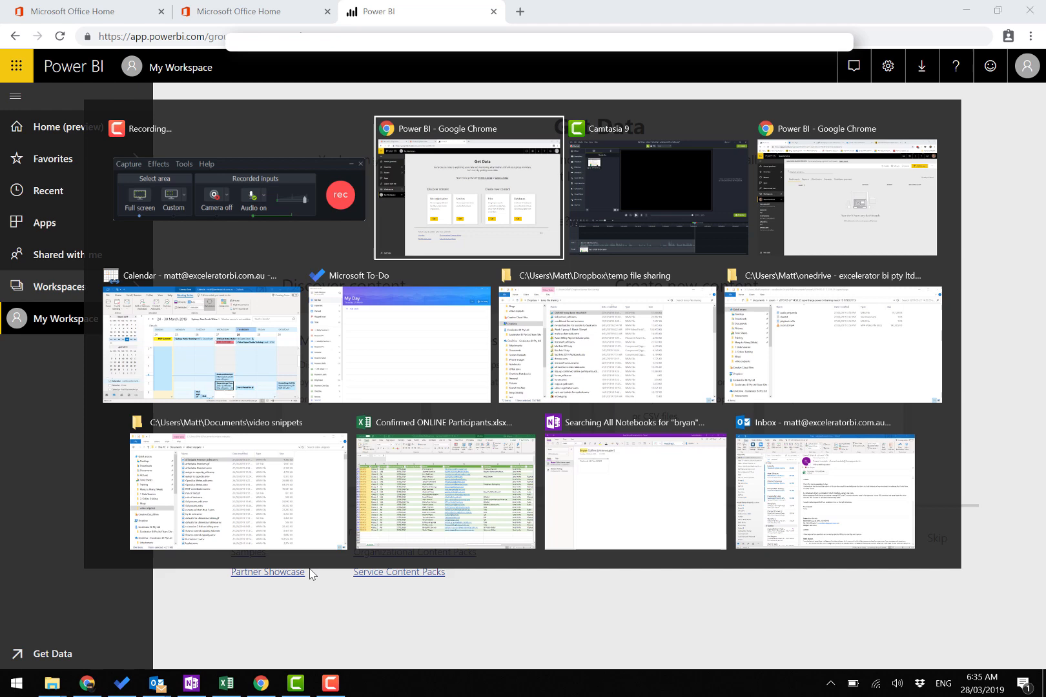
key("alt+Tab")
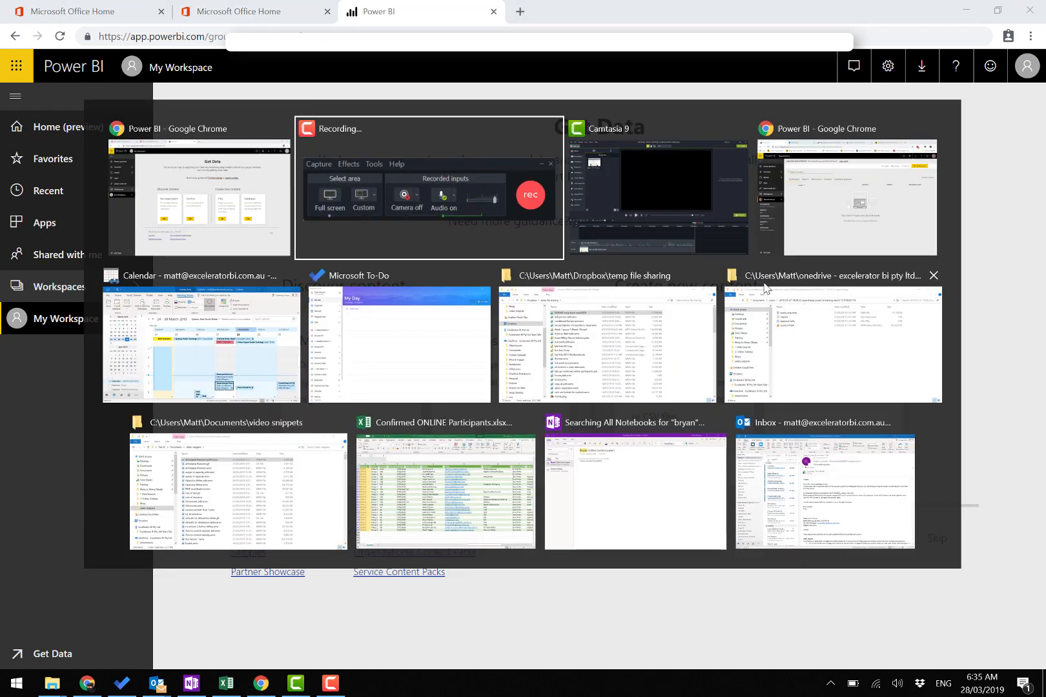
key("Tab")
key("Tab")
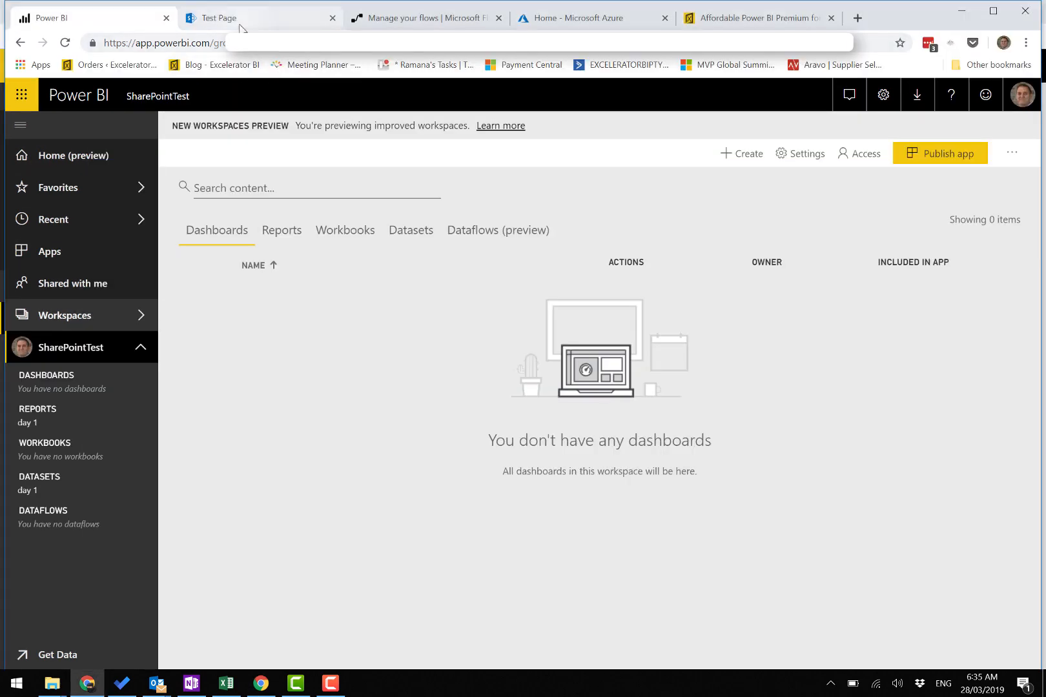
View the a1demo capacity as Paused in Azure, then move to the Flow list.
left_click(576, 18)
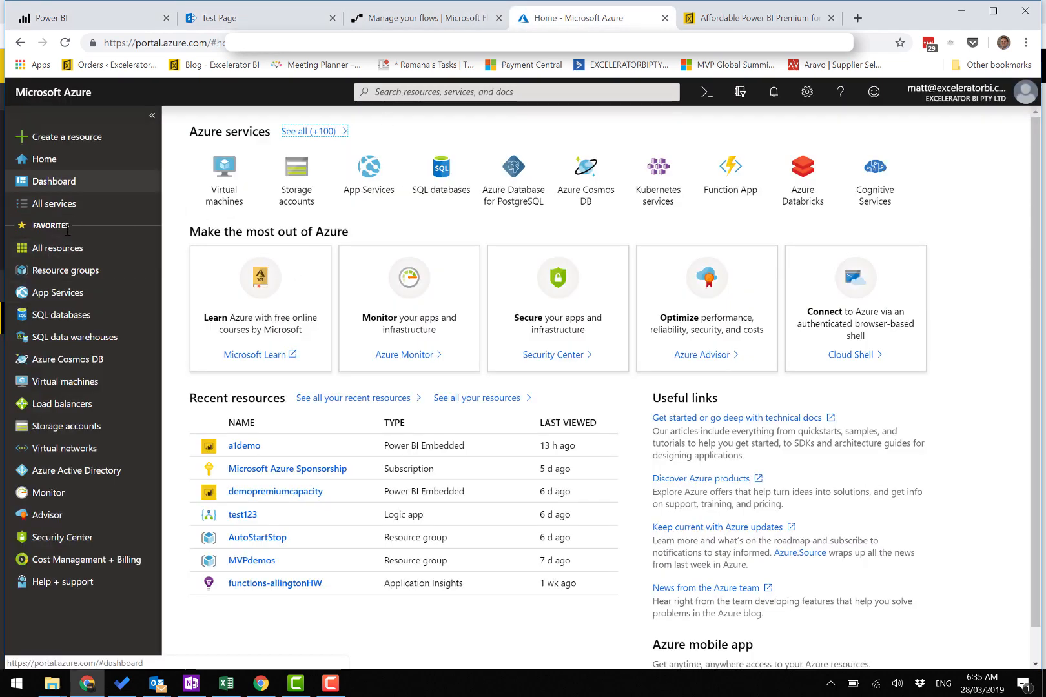
left_click(55, 182)
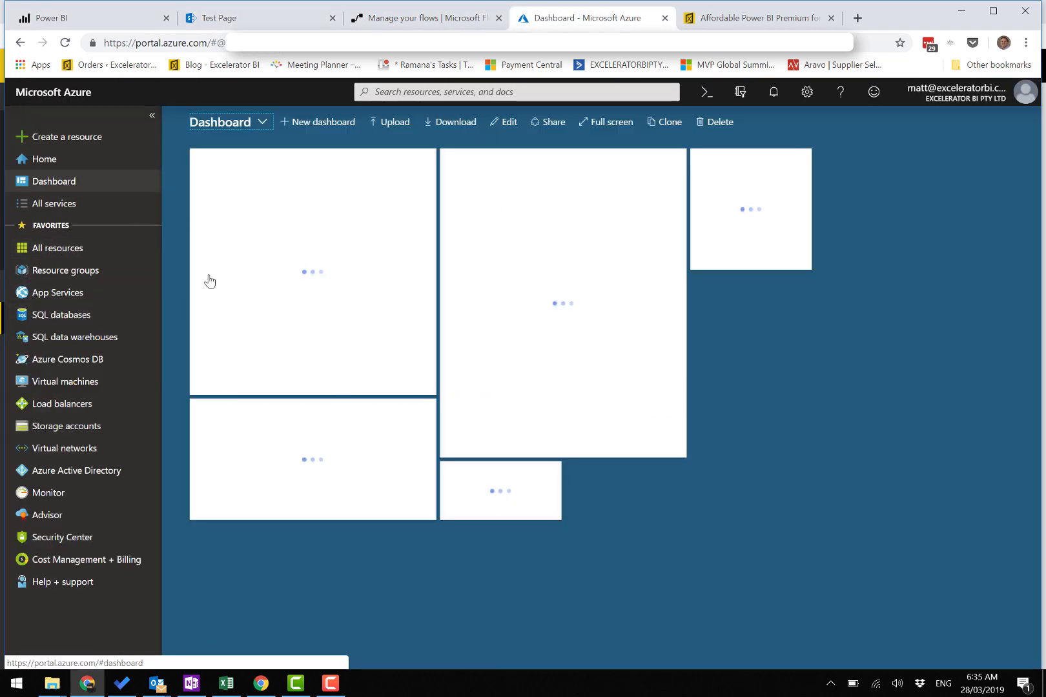
left_click(234, 210)
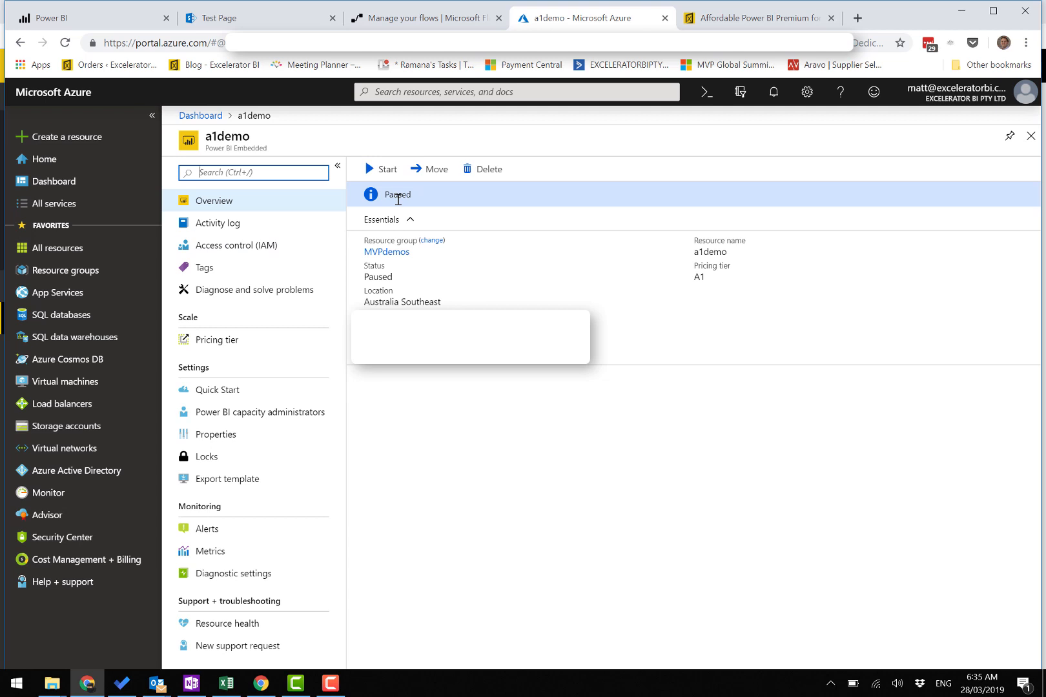
left_click(82, 18)
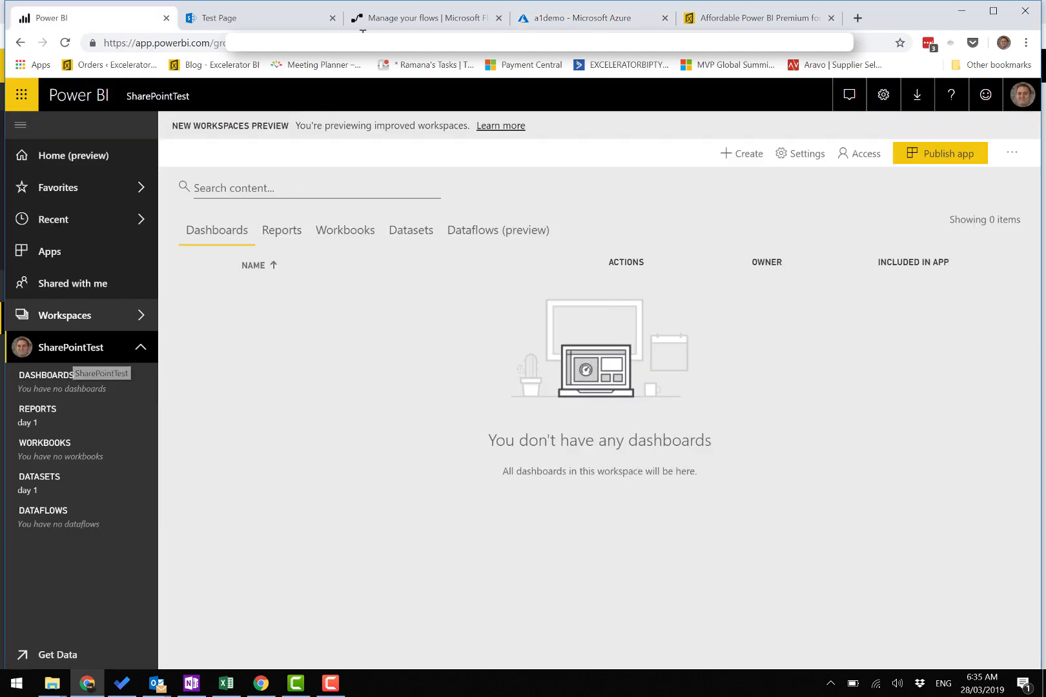
left_click(388, 18)
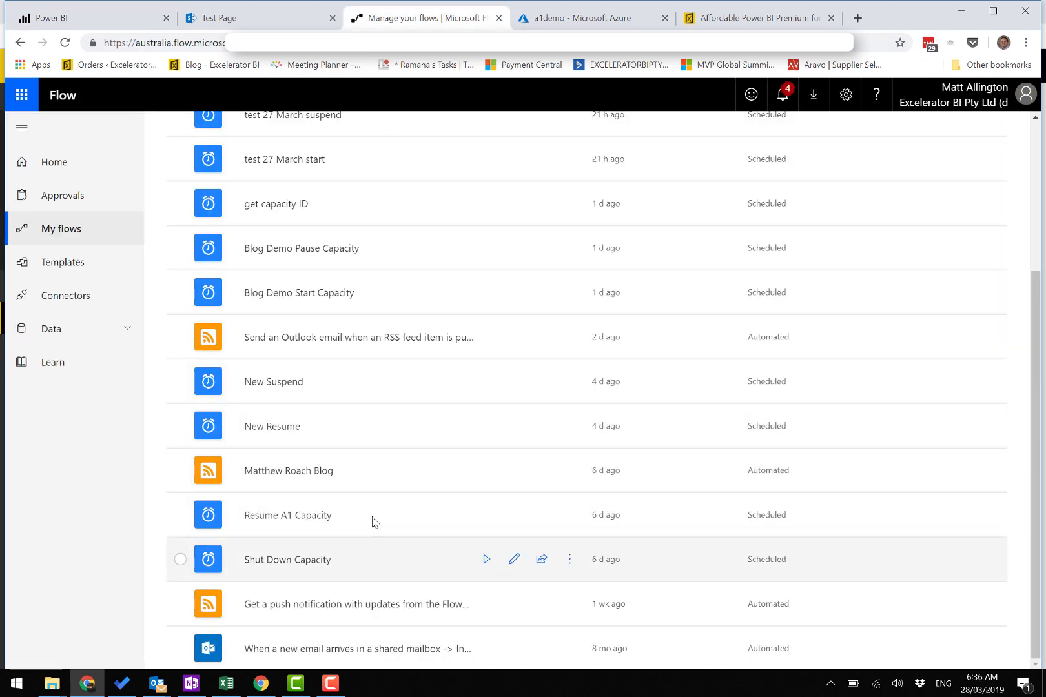
mouse_move(288, 514)
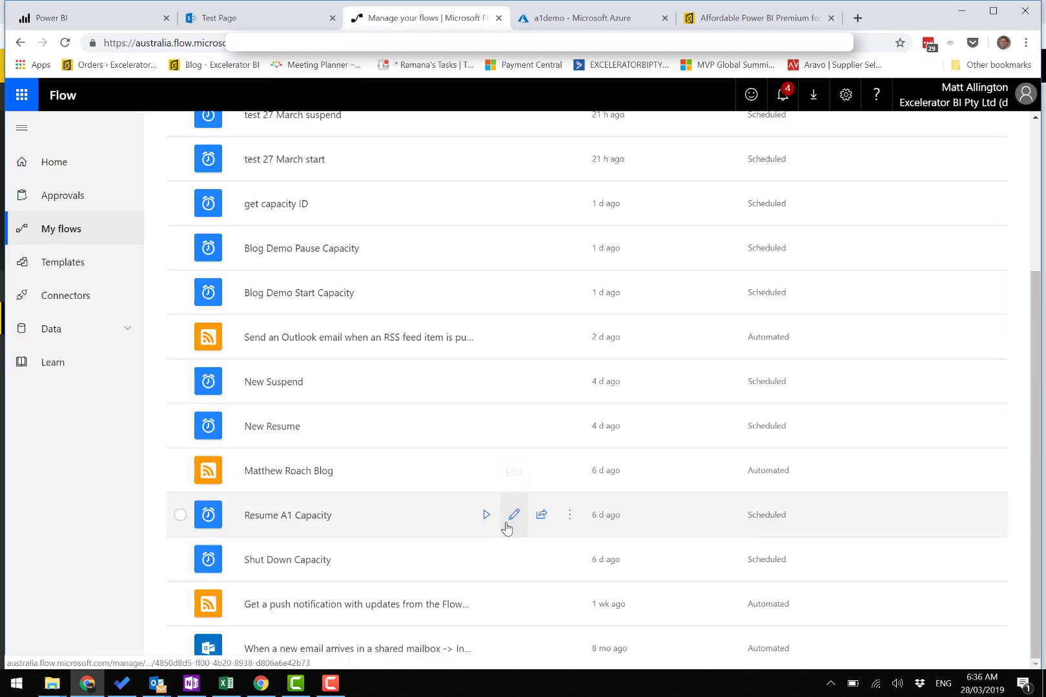
Run Resume A1 Capacity manually and view its latest successful run.
left_click(485, 523)
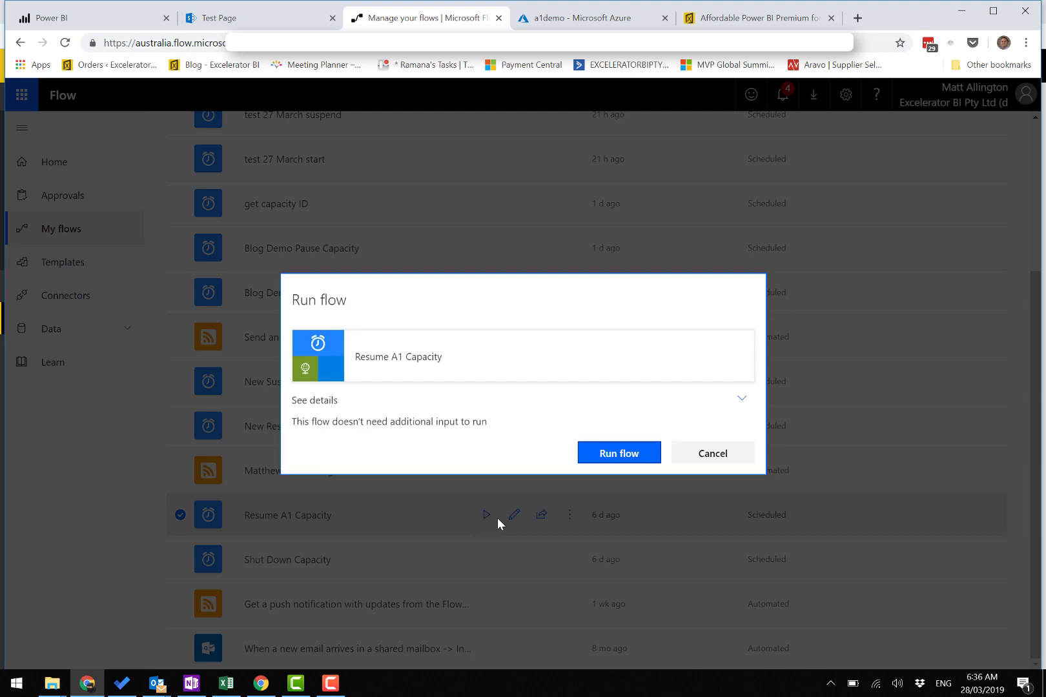
left_click(621, 454)
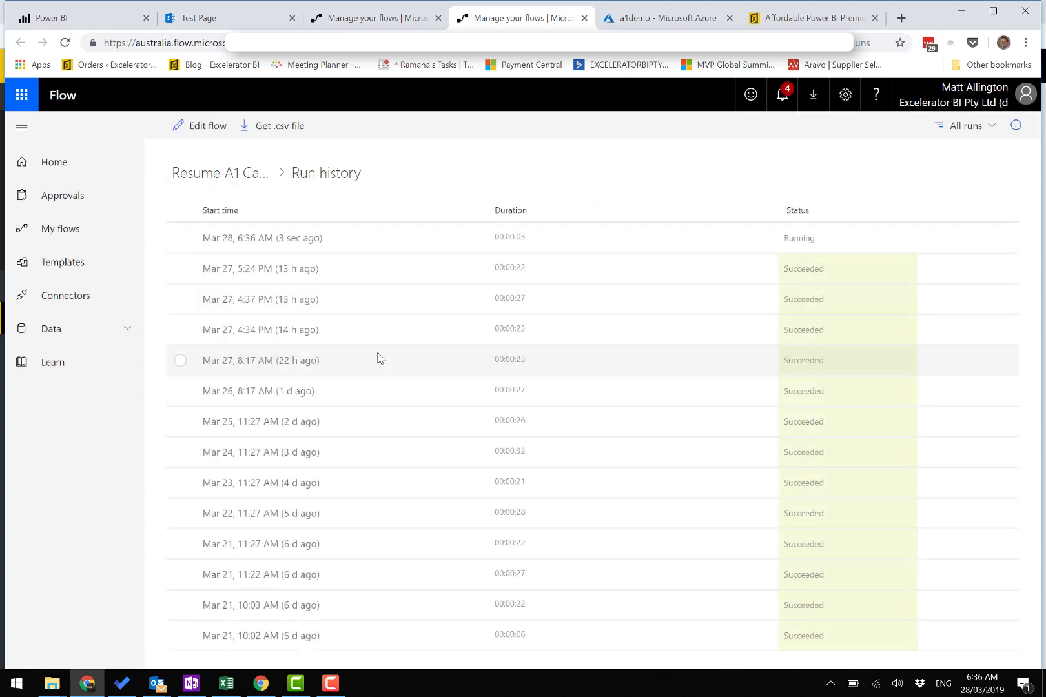
left_click(271, 236)
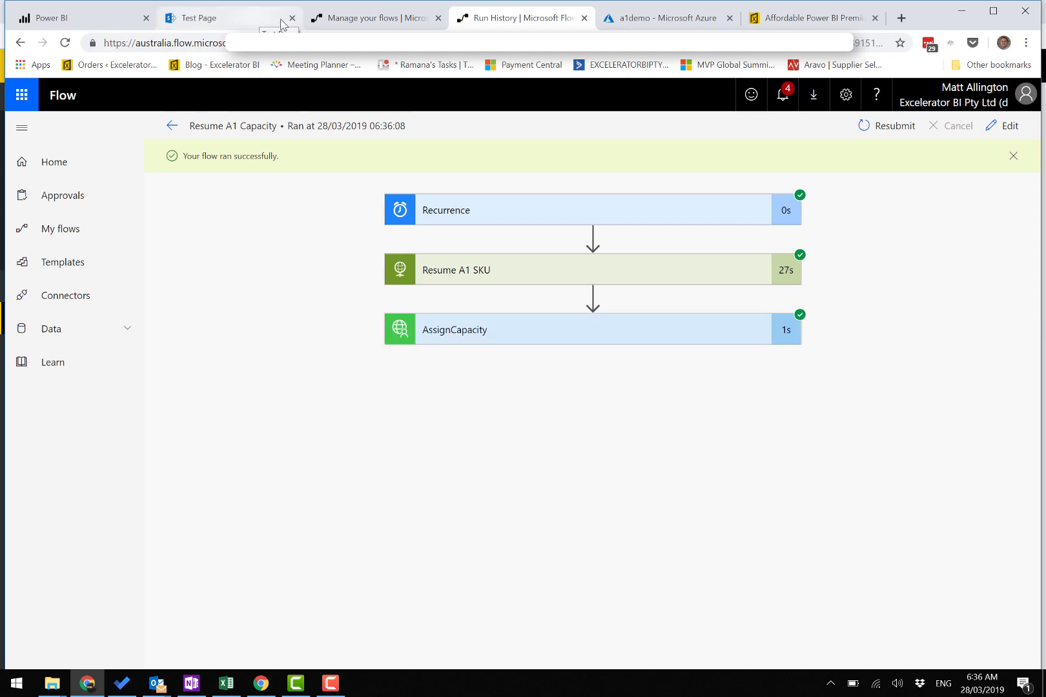
Refresh a1demo to show Active and SharePointTest to show Premium capacity.
left_click(666, 18)
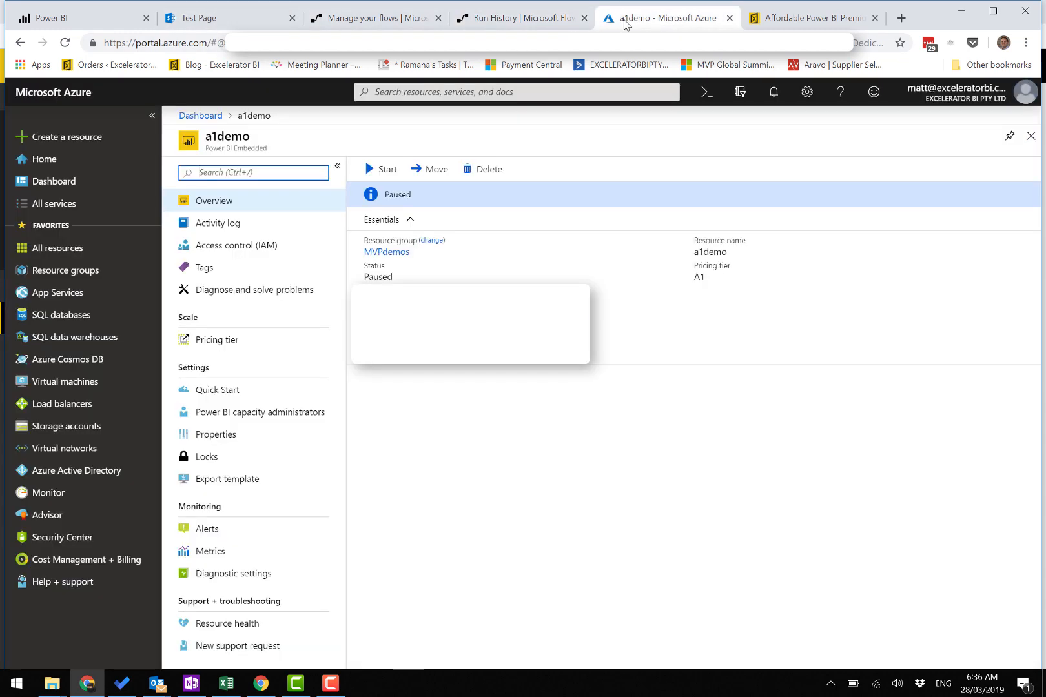
left_click(65, 43)
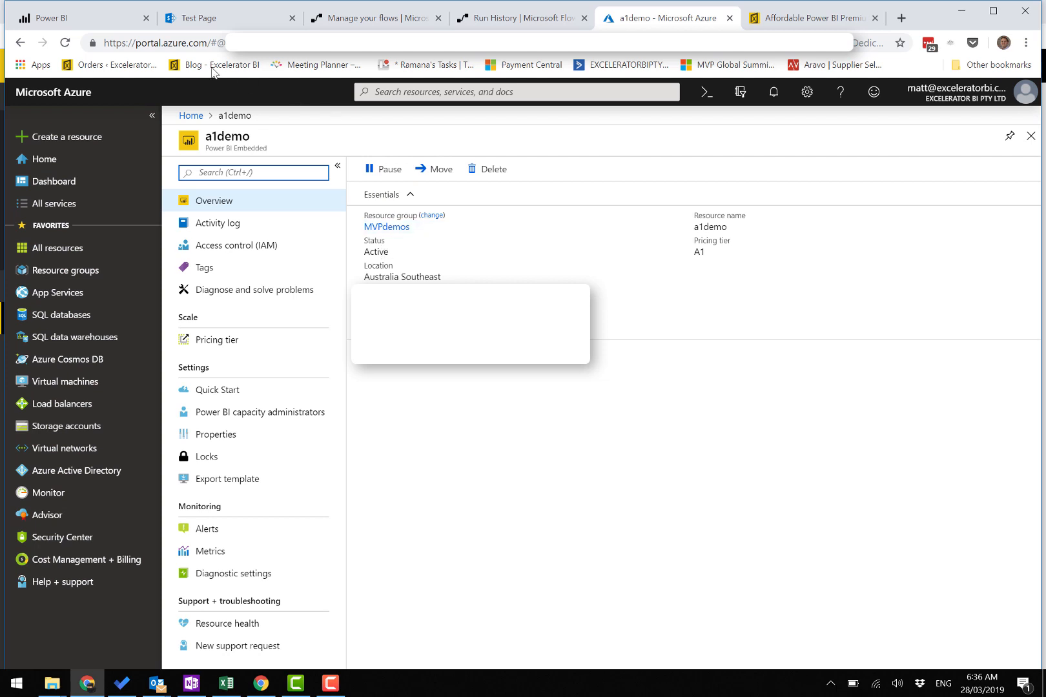
left_click(80, 16)
left_click(65, 42)
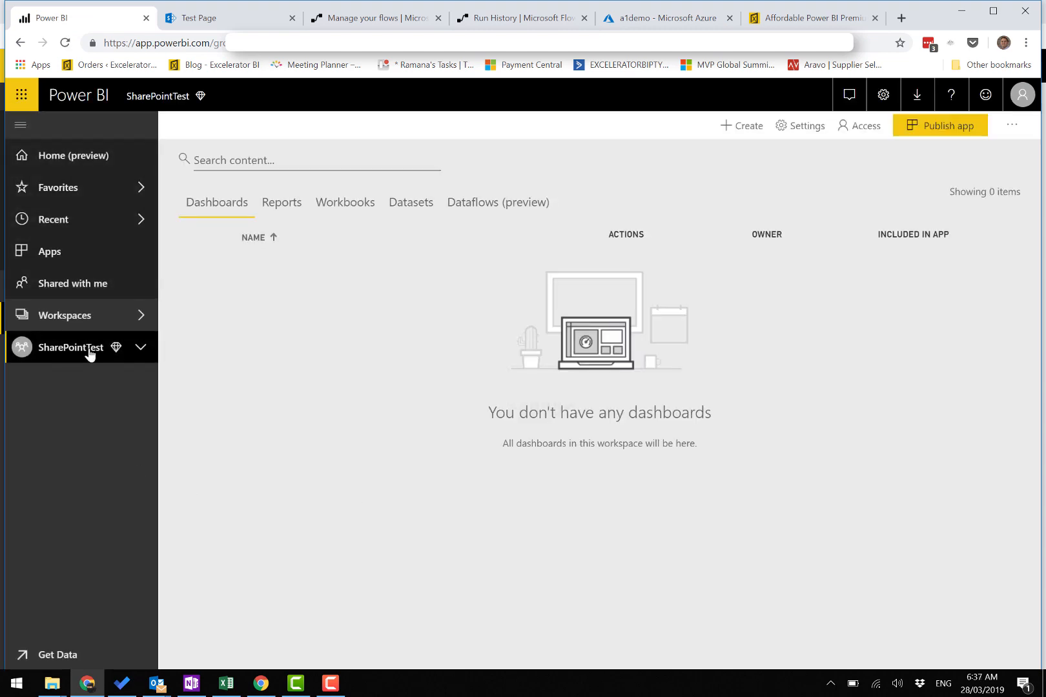
Load test.aspx in the test user's browser to show the embedded Monthly Sales Summary.
key("alt+Tab")
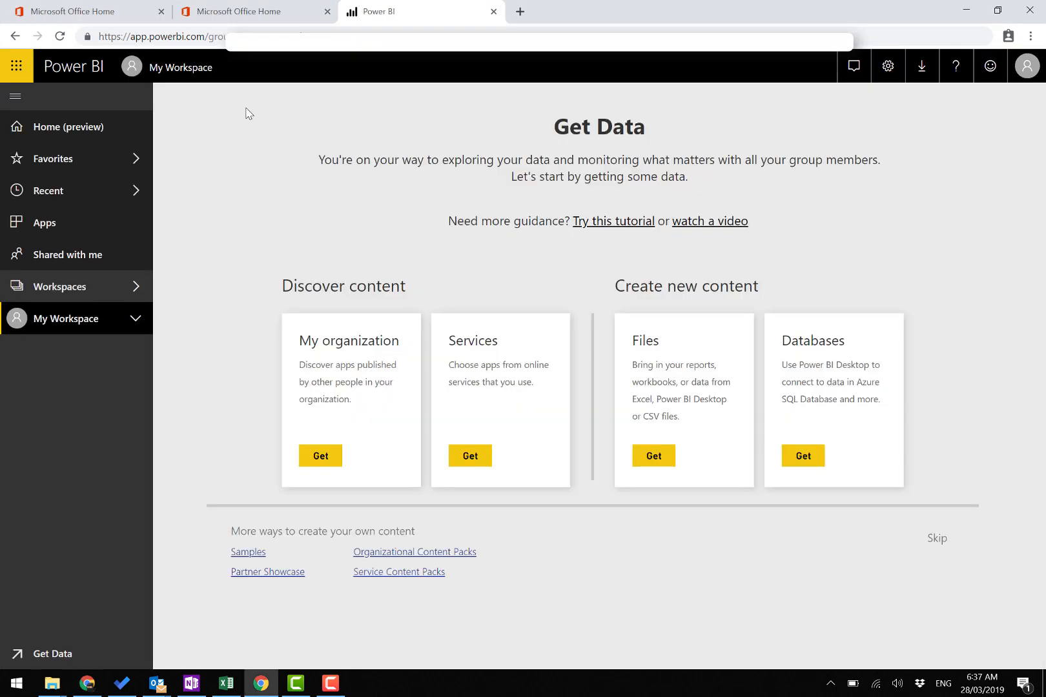
left_click(246, 11)
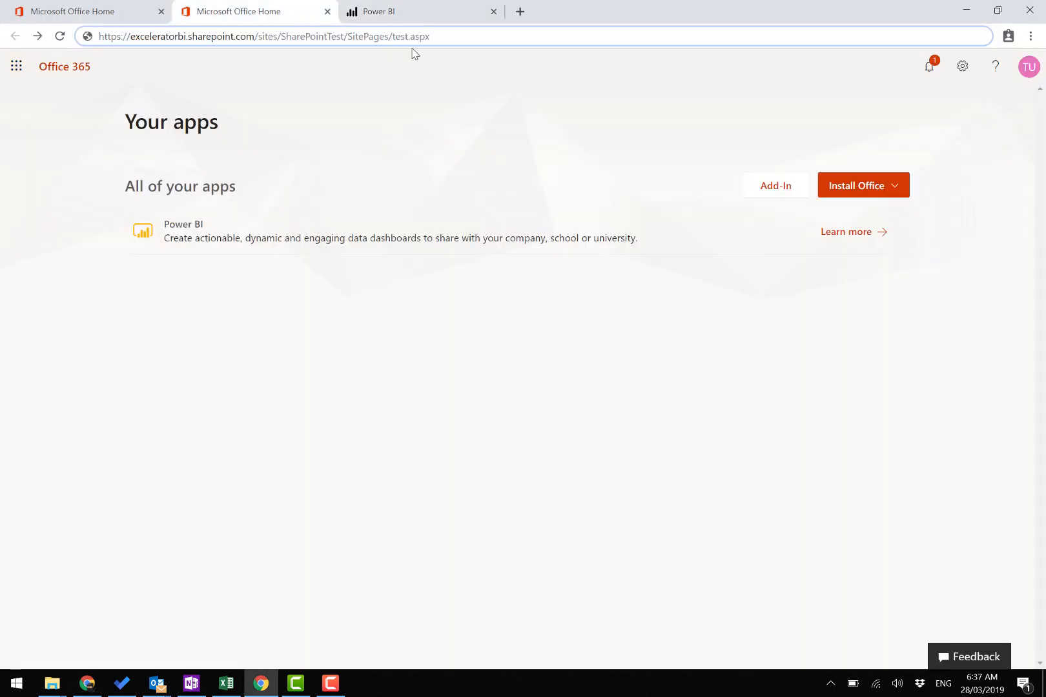
key("Return")
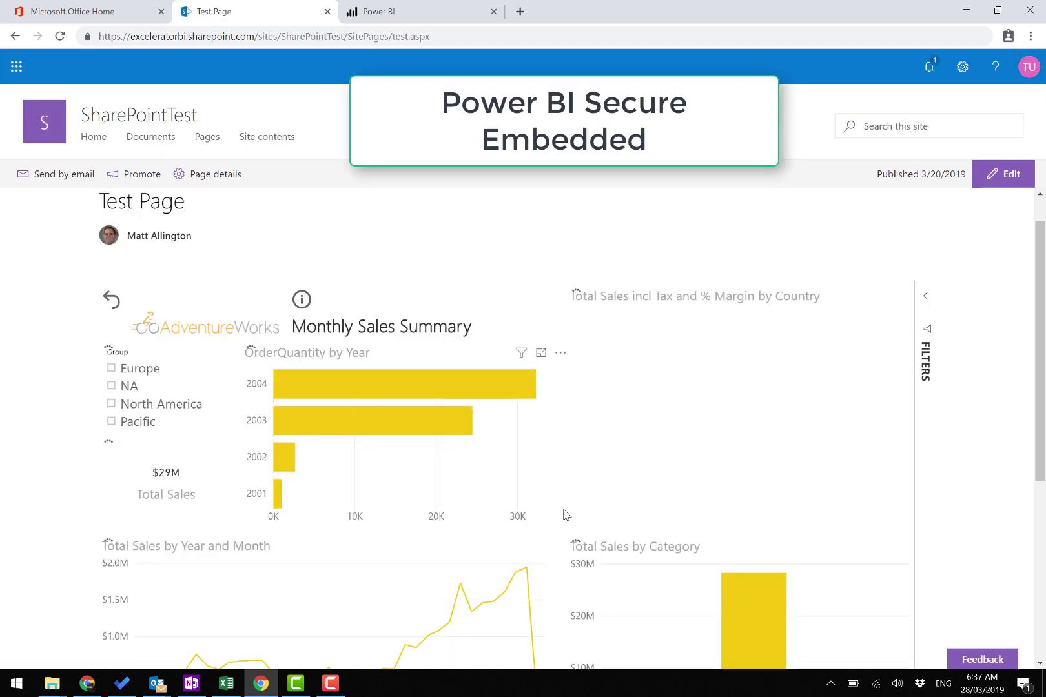
scroll(556, 474, "down", 1)
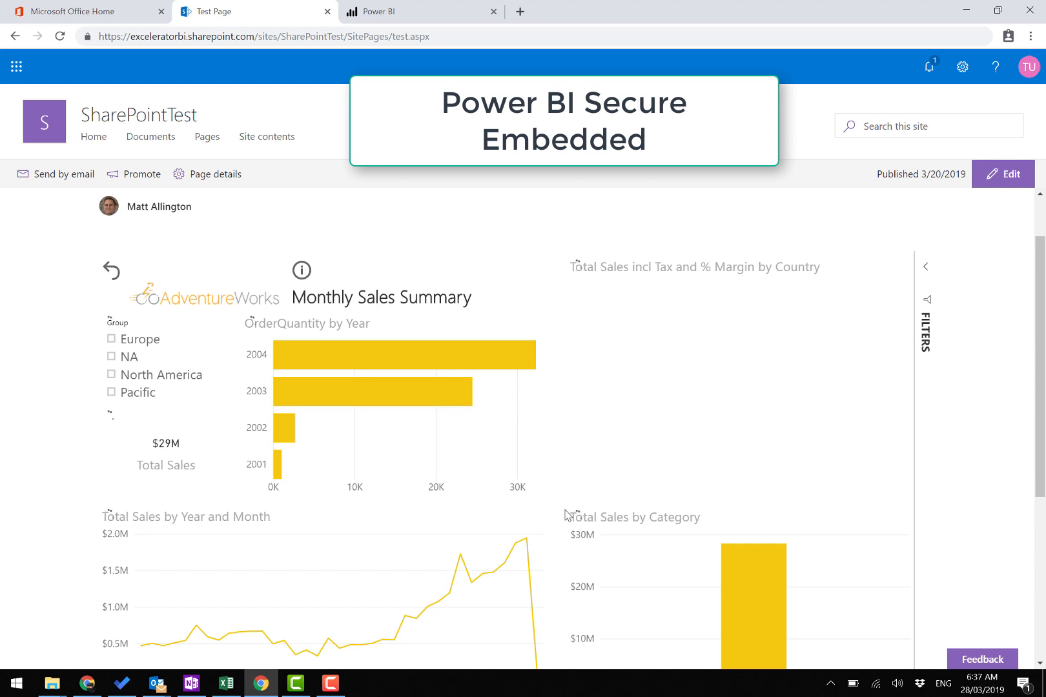